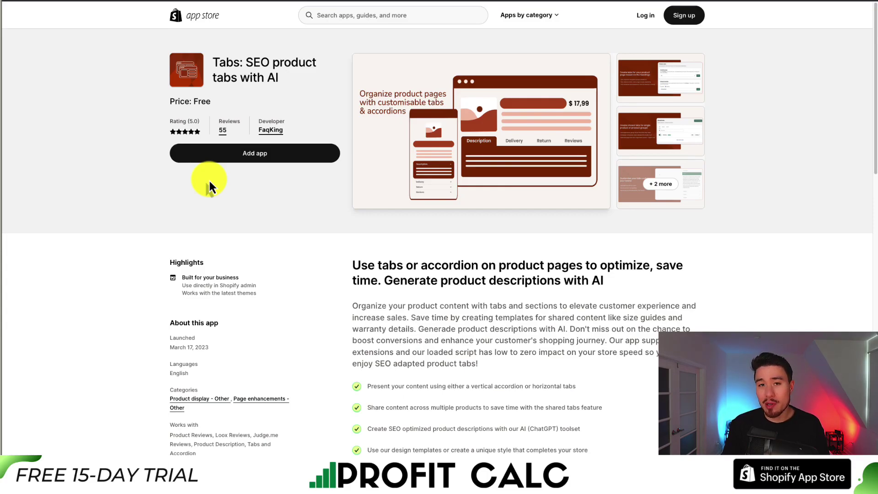
- Review the Tabs: SEO product tabs with AI listing, highlighting its title and launch date
drag(170, 347, 209, 347)
drag(219, 62, 261, 64)
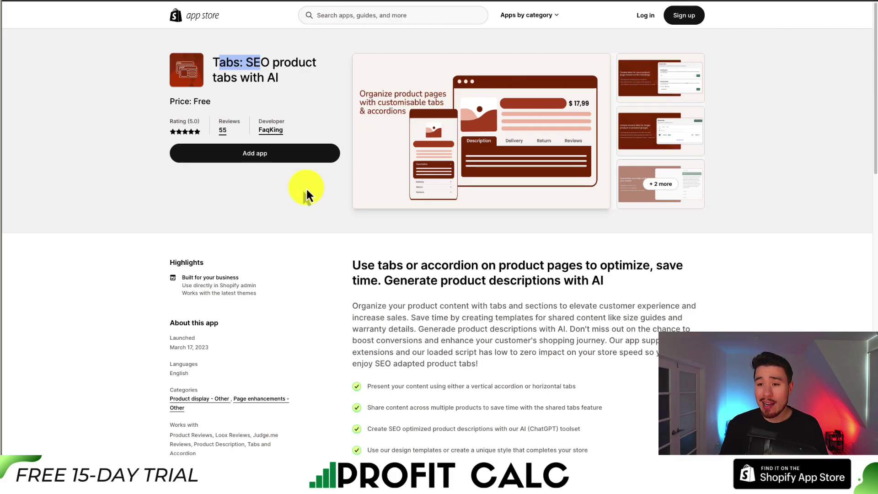
scroll(306, 187, down, 8)
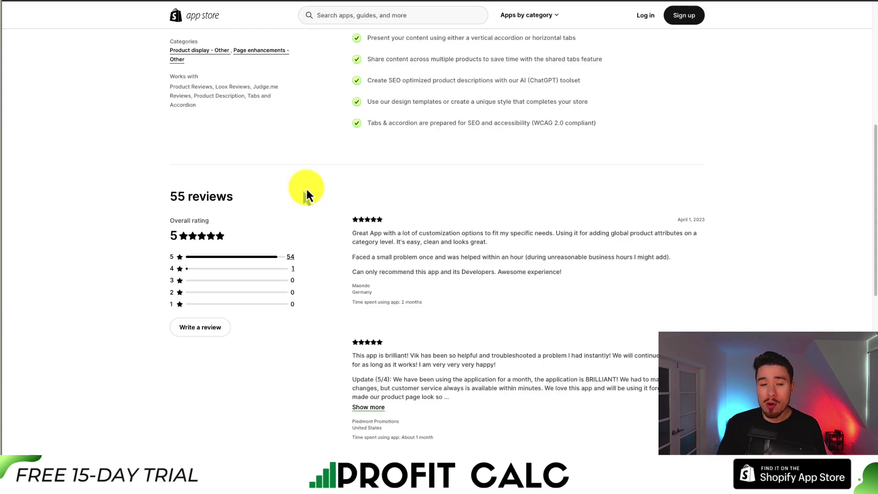
scroll(306, 191, up, 8)
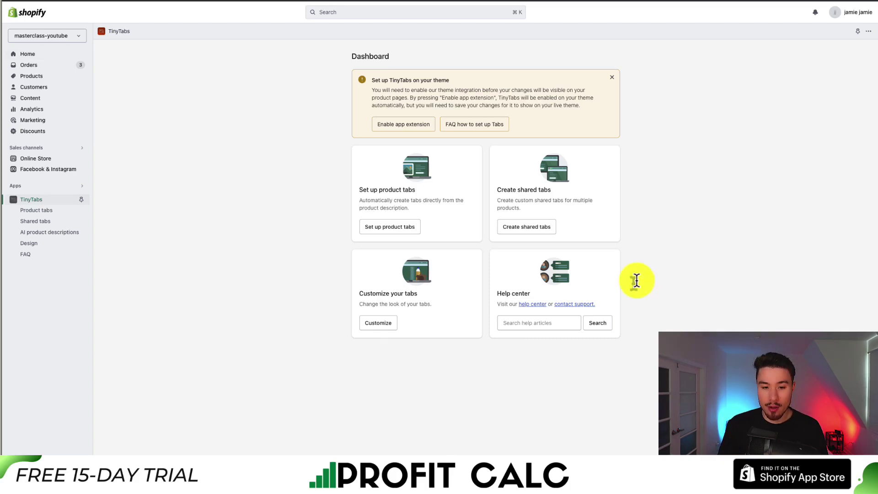
- Switch on the TinyTabs app embed in the Dawn theme editor from the dashboard banner
click(423, 128)
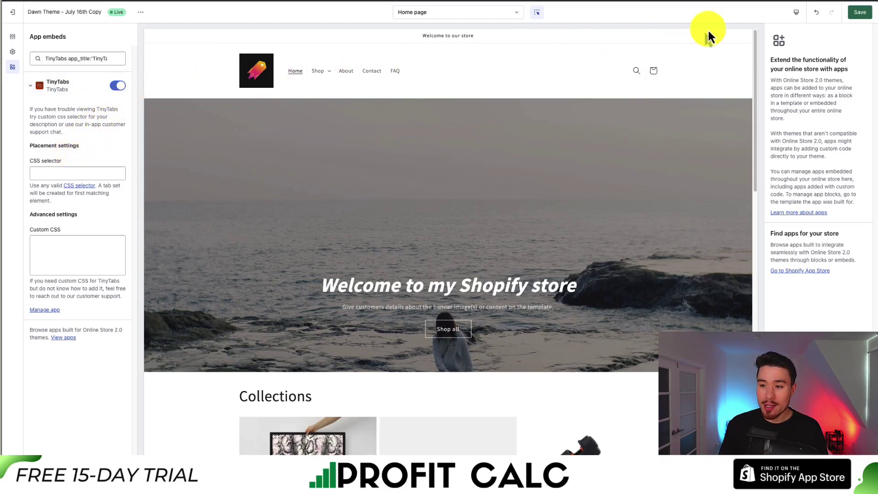
- Save the Dawn theme with the TinyTabs embed on, then review the placement settings
click(849, 14)
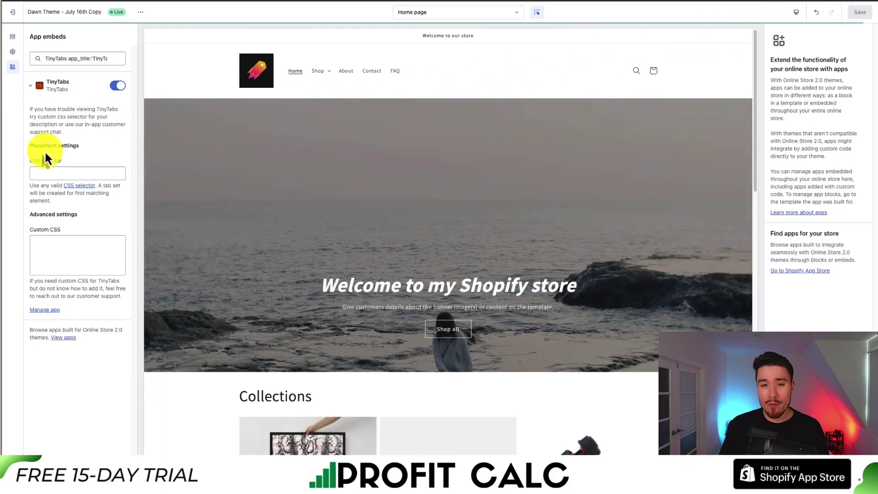
drag(44, 147, 84, 151)
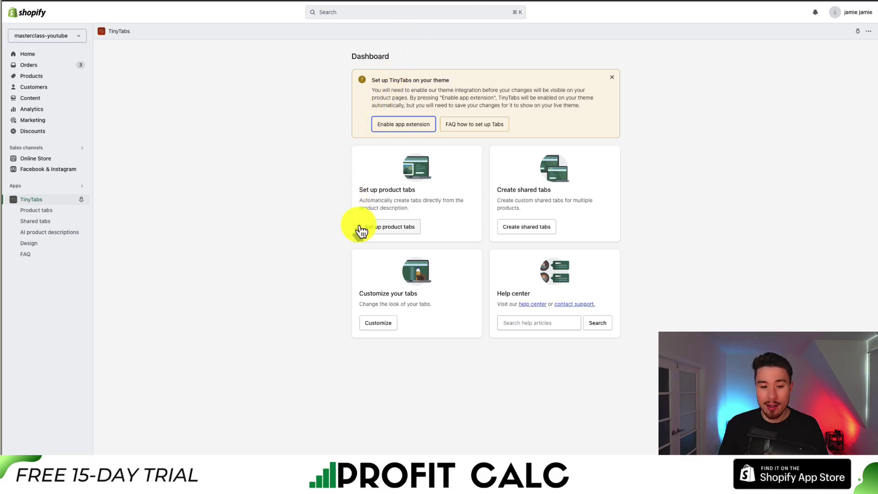
click(384, 227)
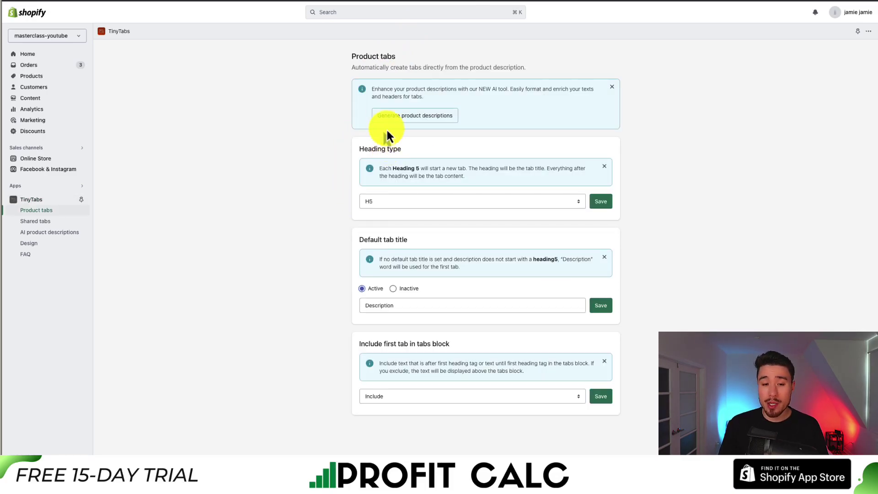
drag(380, 68, 537, 68)
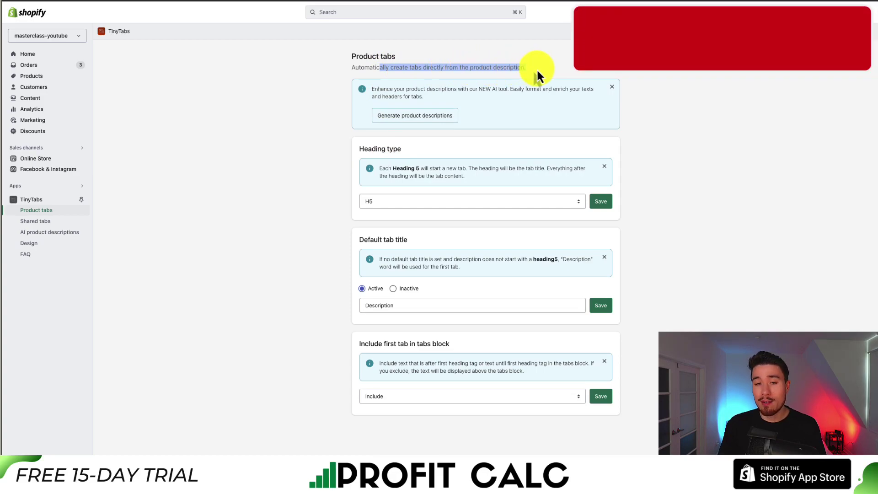
triple_click(397, 148)
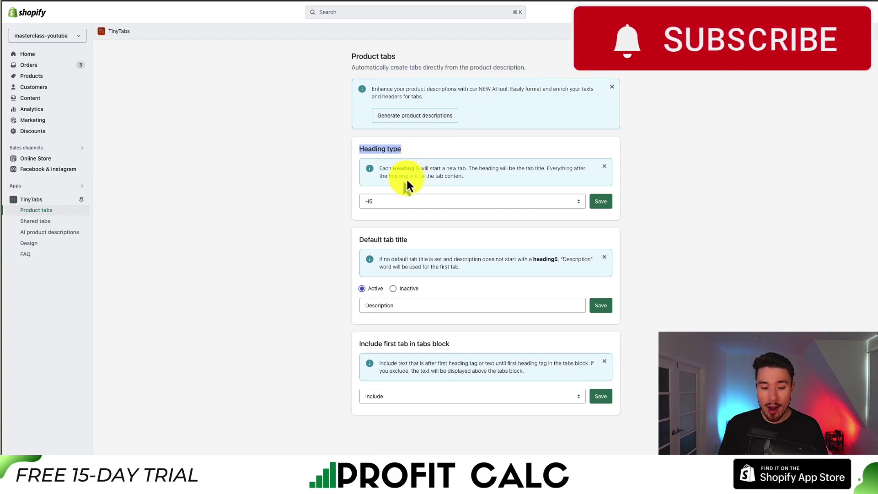
drag(379, 239, 407, 240)
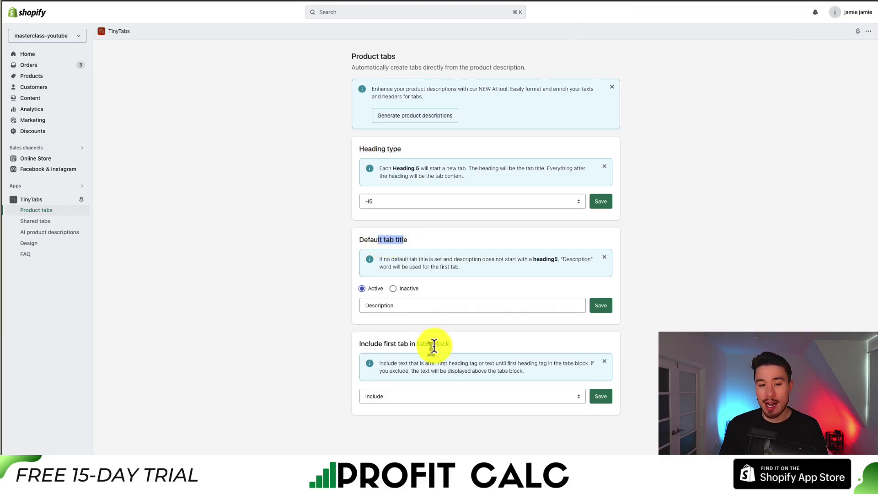
click(31, 199)
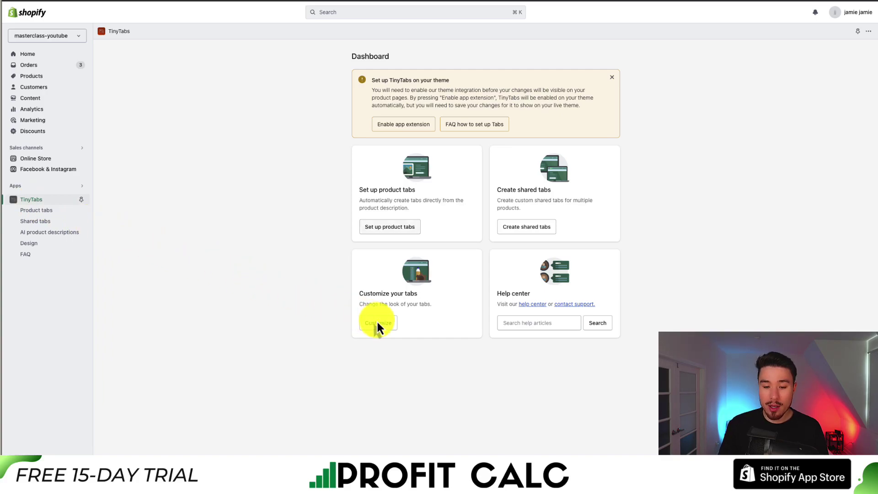
- Start a new Rich text shared tab from the Shared tabs list
click(517, 227)
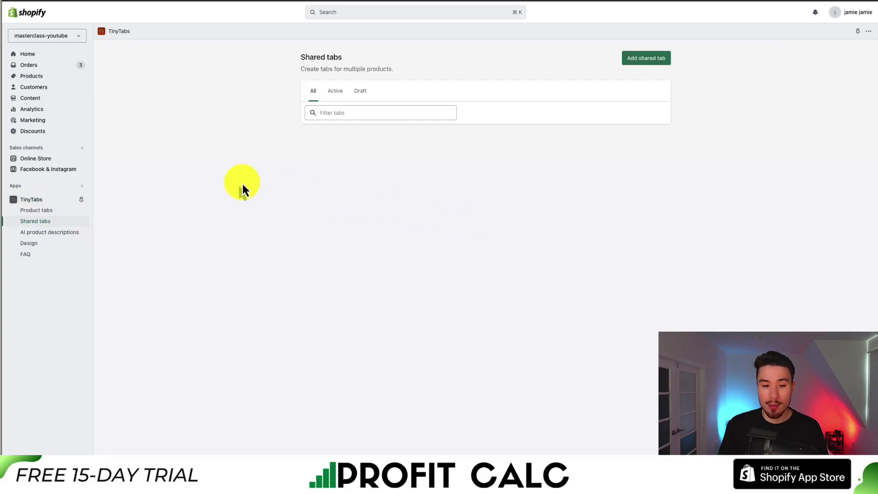
drag(300, 70, 402, 71)
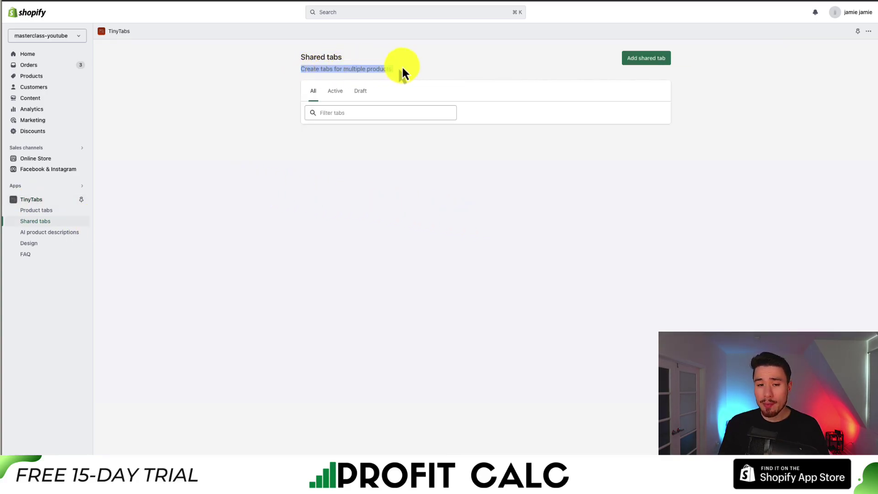
click(641, 69)
click(340, 122)
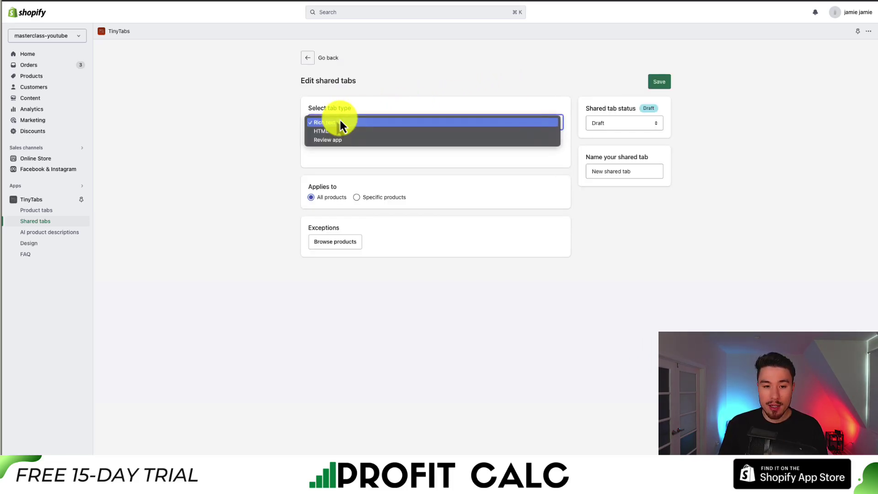
click(339, 122)
- Name the tab Shipping and paste placeholder content into its editor
triple_click(622, 171)
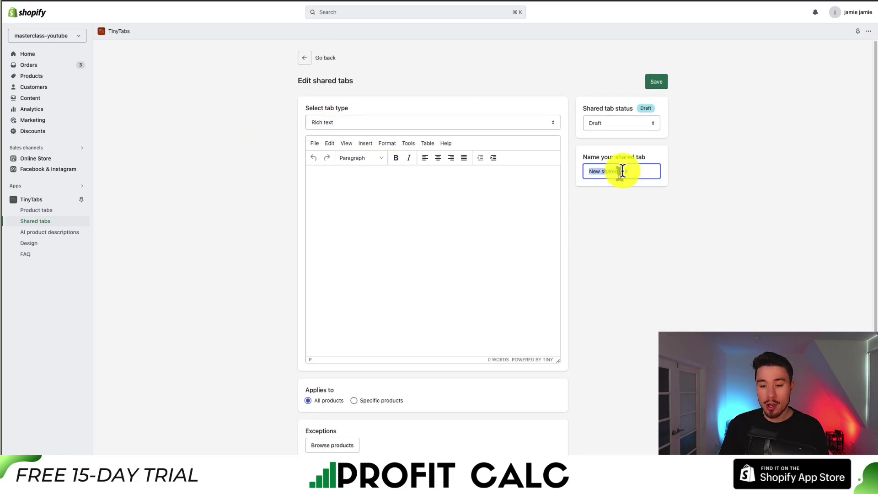
text(Shipping)
click(390, 183)
key(super+v)
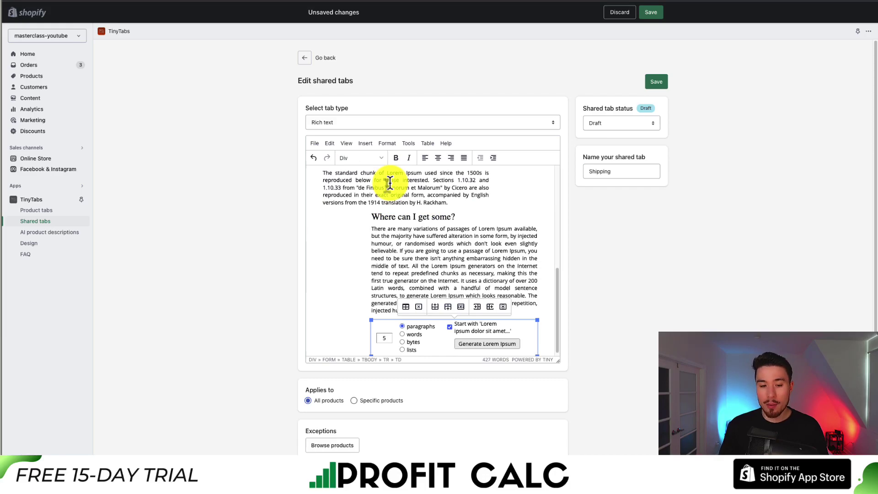
key(super+z)
key(super+z)
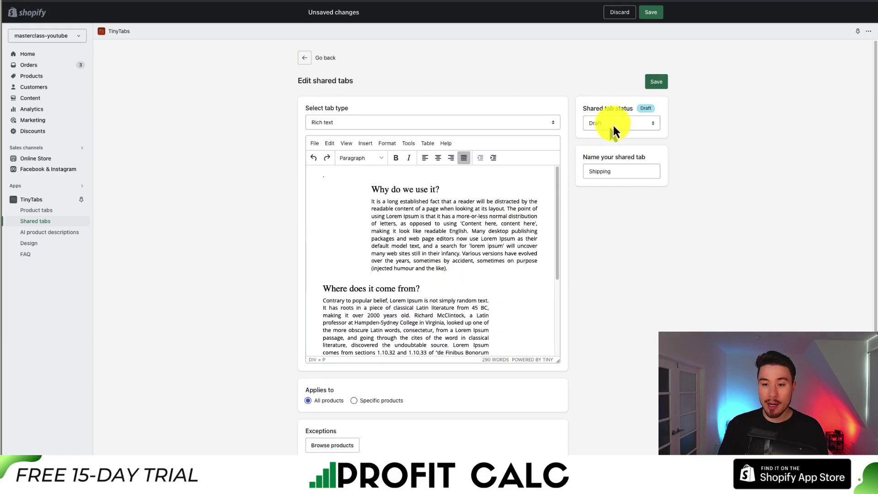
- Set the Shipping tab to Active, save it, and return to the list
click(613, 125)
click(630, 117)
click(658, 85)
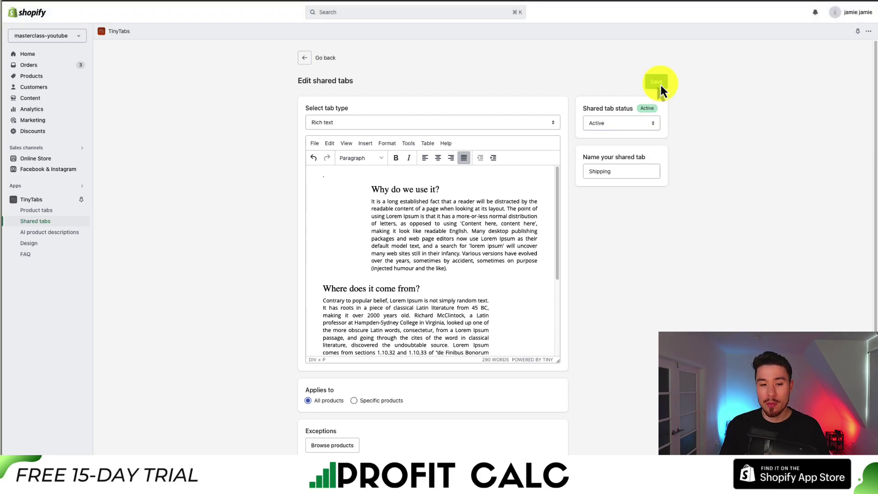
click(304, 59)
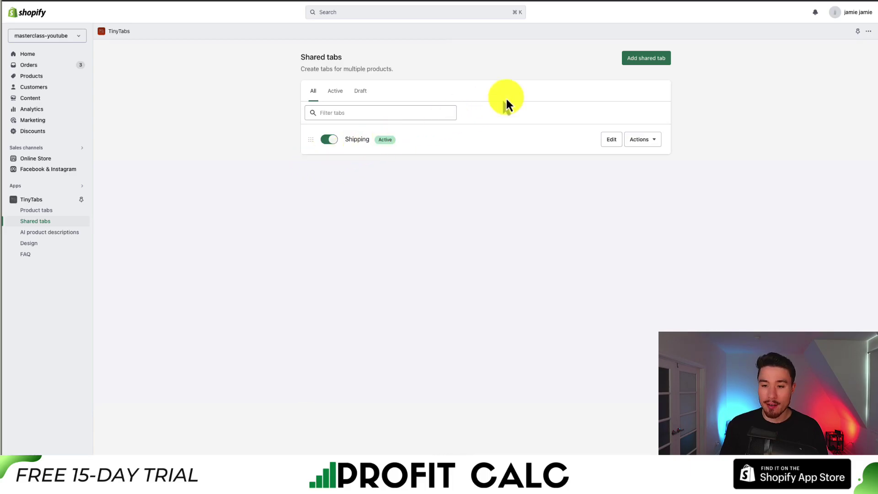
- Create a new shared tab named Returns with pasted placeholder content
click(644, 57)
click(614, 170)
text(Retur)
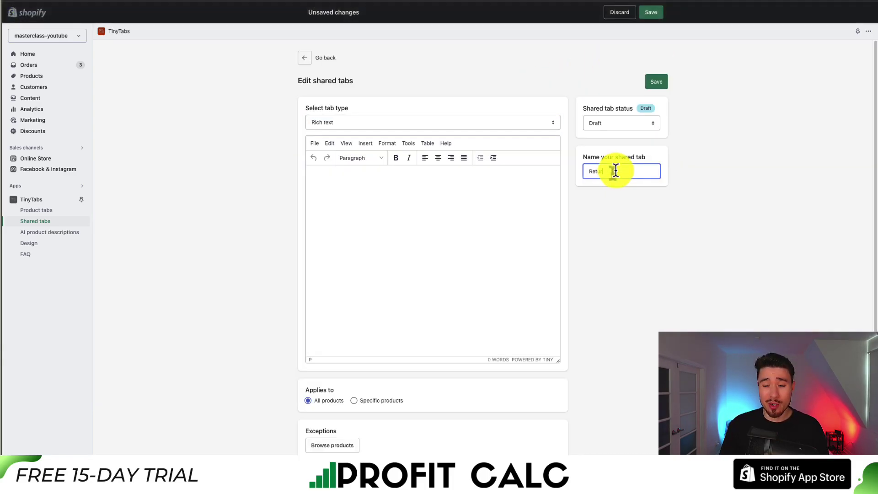
text(ns)
click(432, 215)
key(ctrl+v)
- Set the Returns tab to Active, save it, and return to the shared tabs list
scroll(440, 215, up, 10)
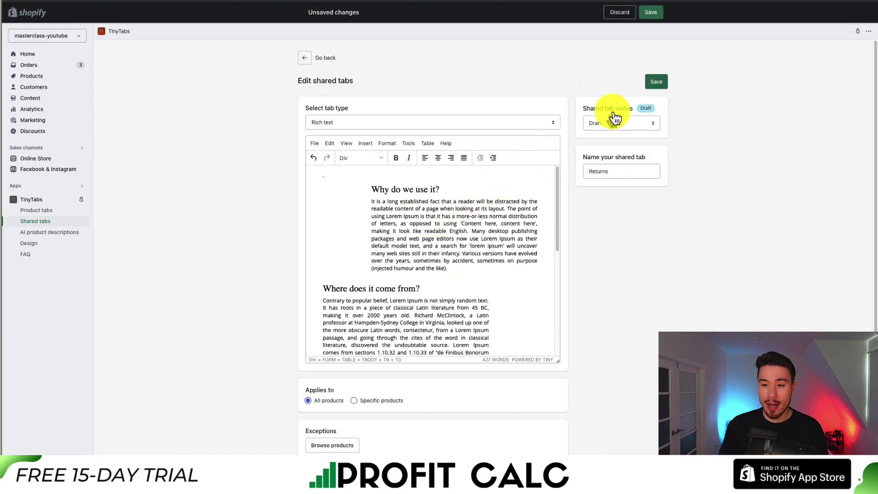
click(654, 83)
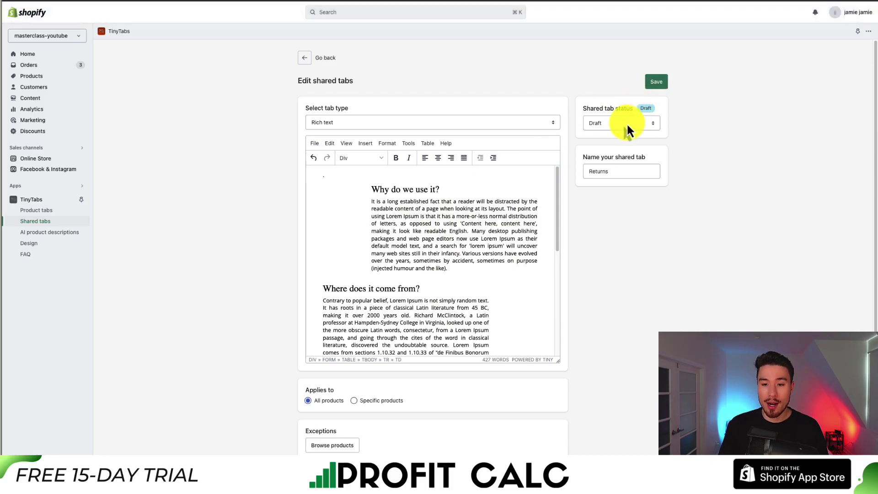
click(626, 123)
click(657, 81)
click(305, 62)
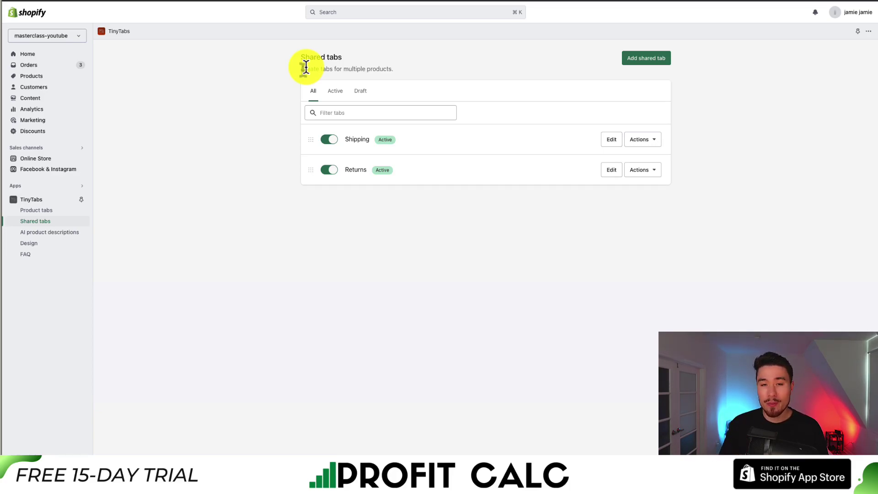
- Apply the Default & Colorized design layout and preview the Features, Speed, Why us and Support tabs
click(41, 202)
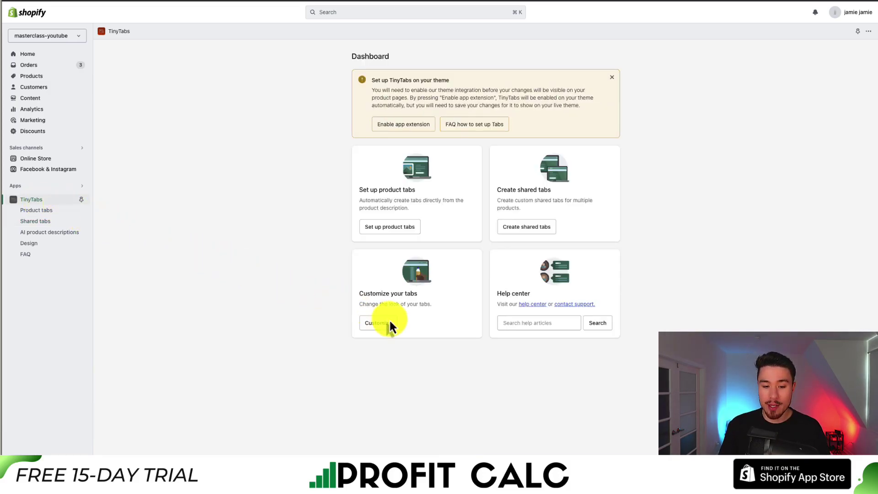
click(388, 323)
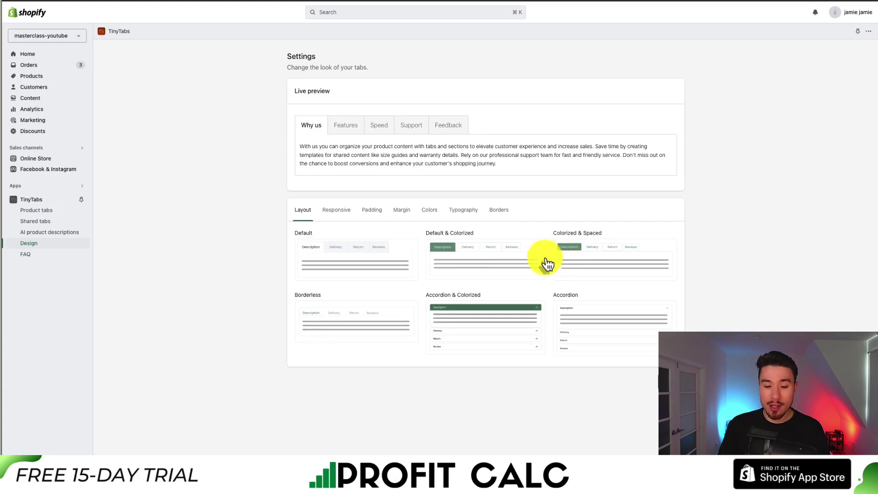
click(473, 255)
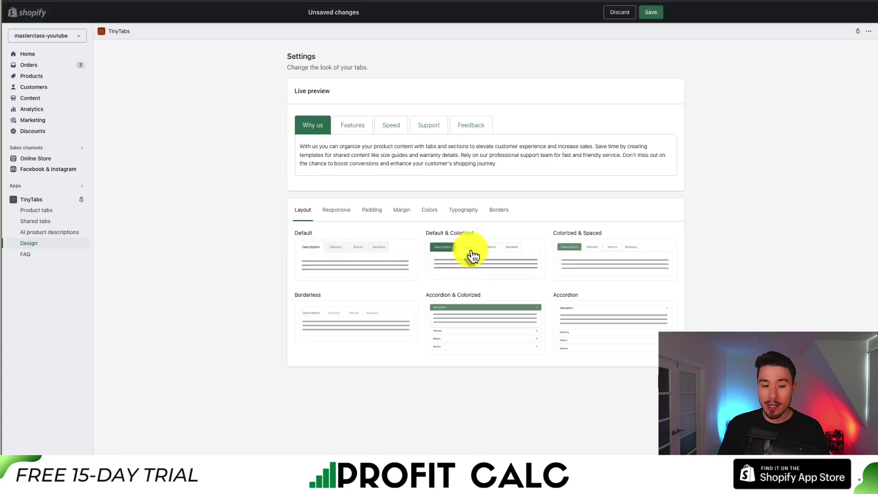
click(366, 125)
click(391, 125)
click(312, 125)
click(429, 125)
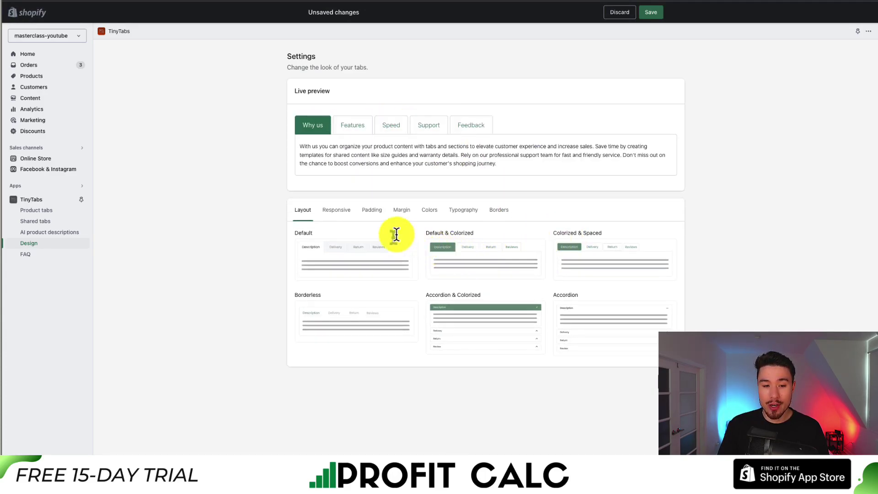
- Browse the Responsive, Padding, Margin, Colors, Typography and Borders settings, then return to Layout
click(336, 210)
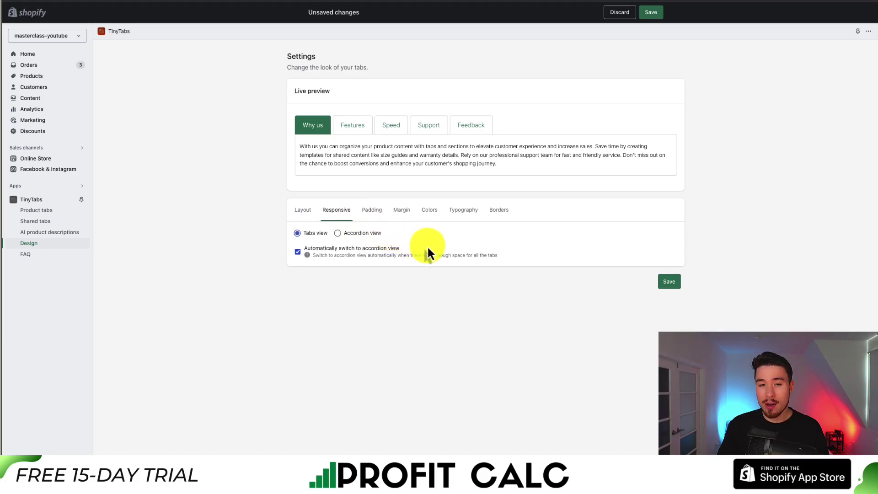
click(371, 211)
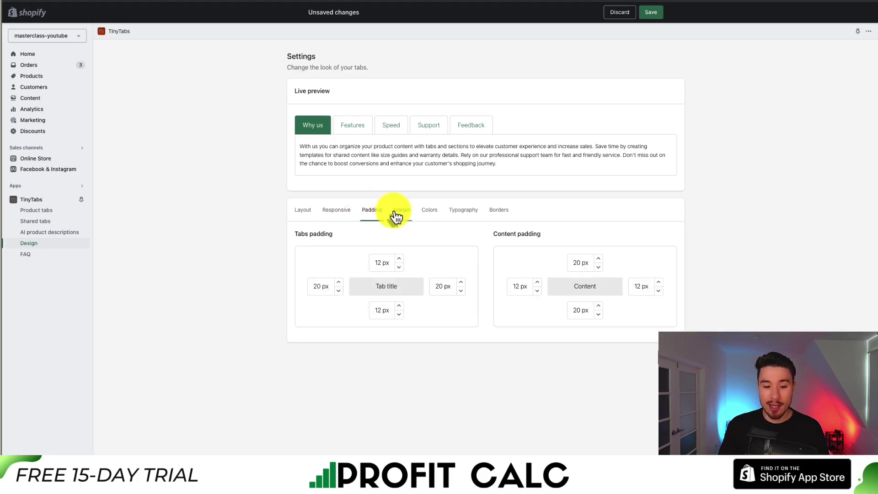
click(398, 211)
click(430, 212)
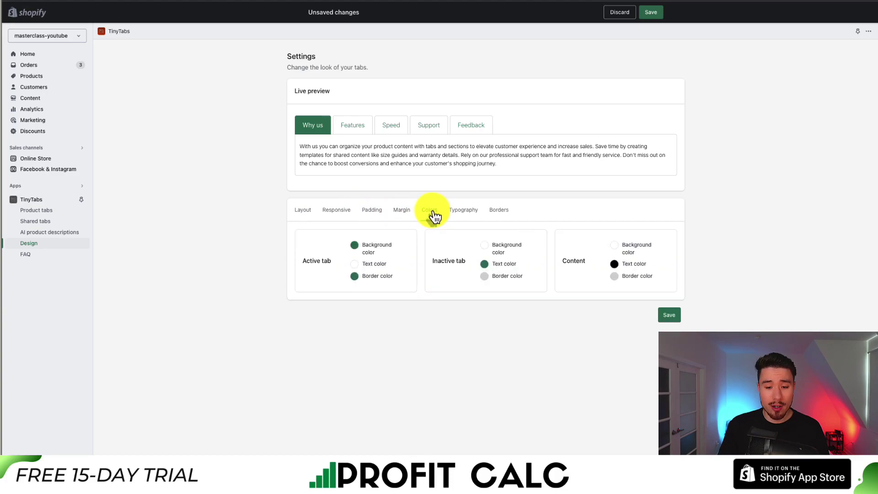
click(463, 212)
click(501, 210)
click(311, 213)
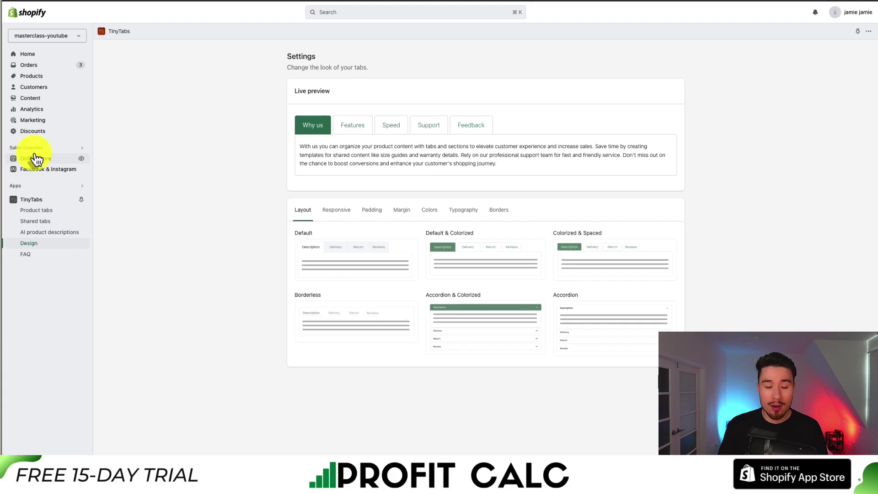
- Open the live store's Framed canvas - TEST PRODUCT page and scroll to its tabs
click(82, 160)
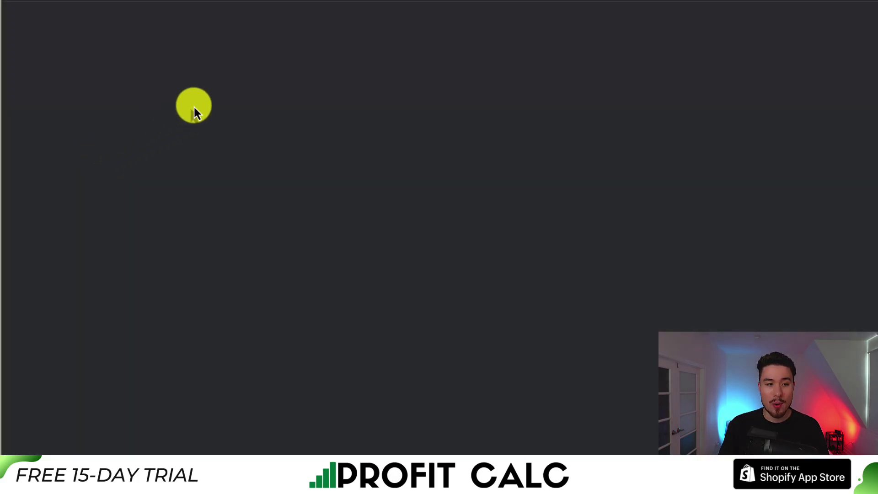
scroll(194, 107, down, 8)
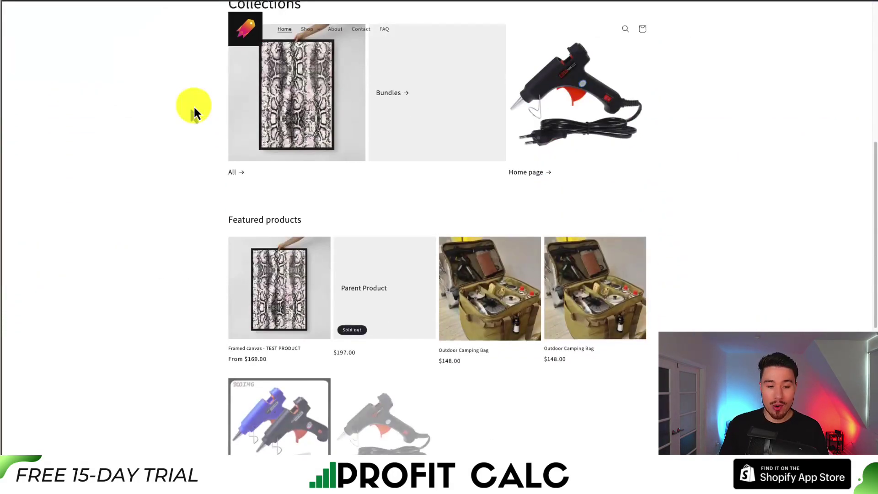
click(274, 291)
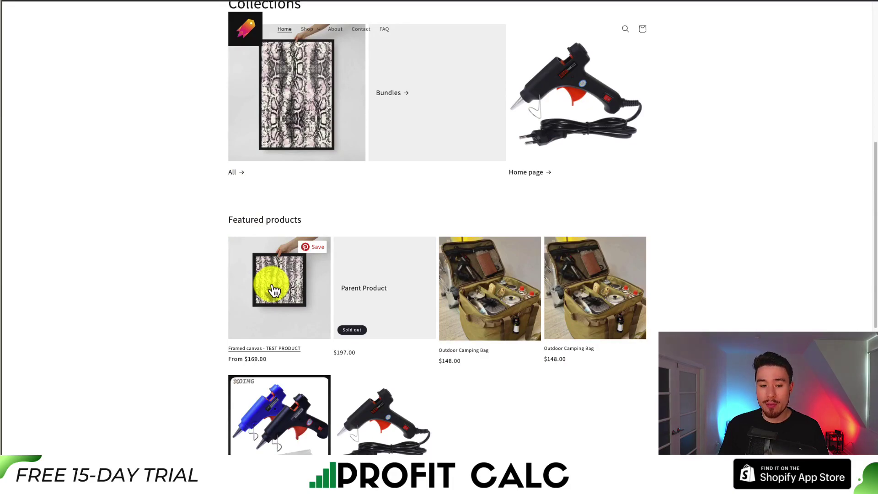
scroll(641, 343, down, 3)
scroll(642, 353, down, 2)
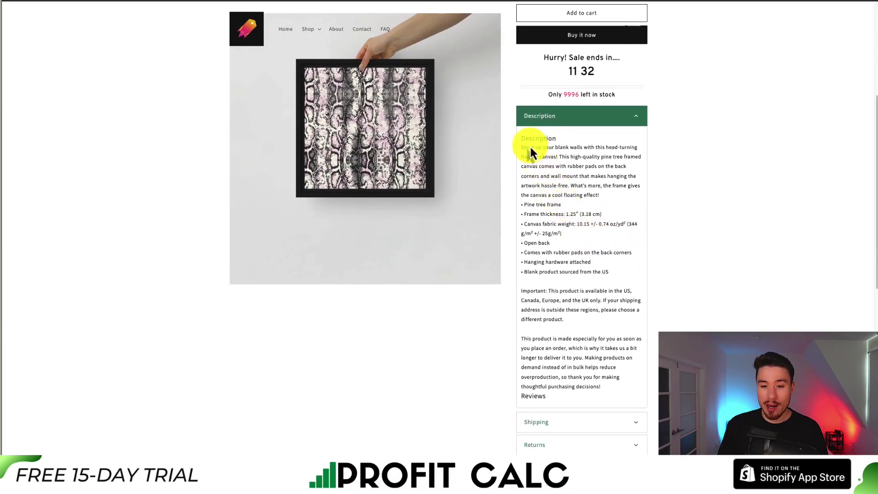
scroll(587, 247, down, 3)
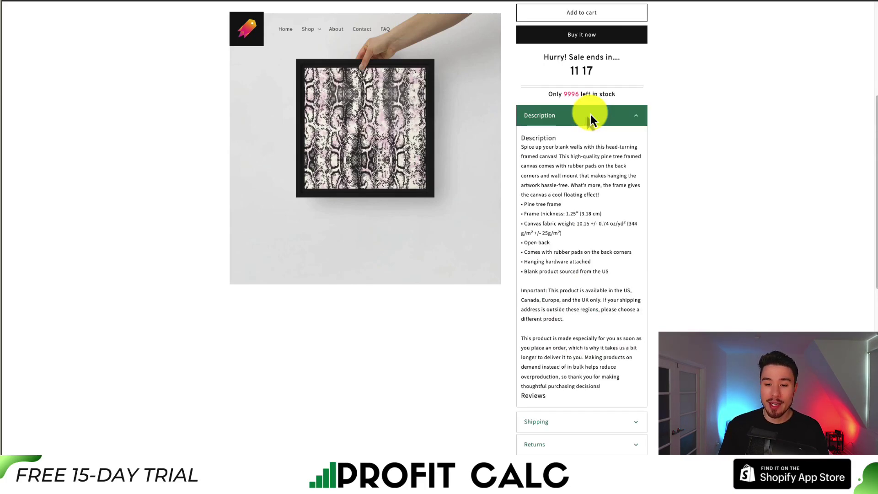
scroll(587, 128, down, 5)
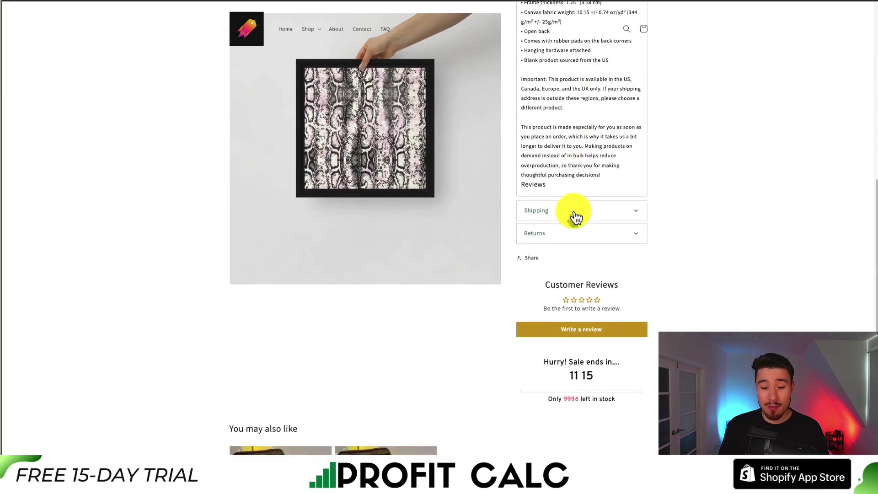
- Expand the Shipping accordion and review its content
click(565, 231)
scroll(583, 210, down, 4)
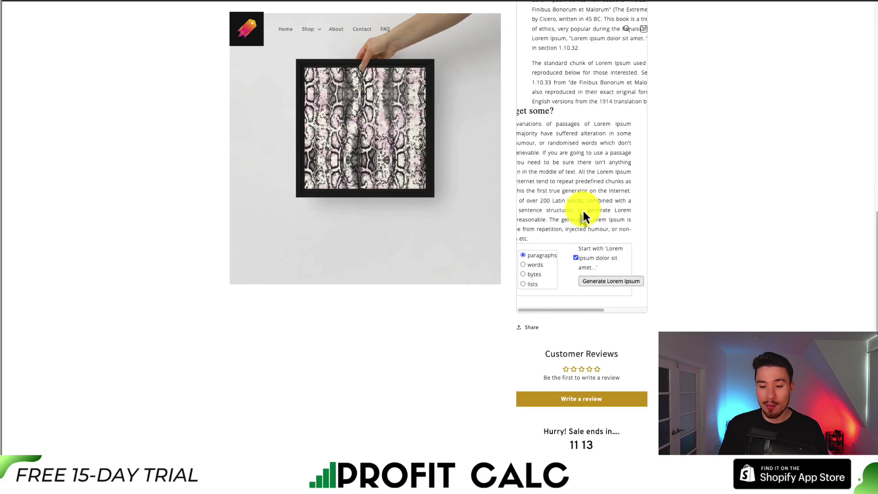
scroll(580, 210, up, 2)
drag(572, 110, 577, 275)
scroll(575, 274, up, 3)
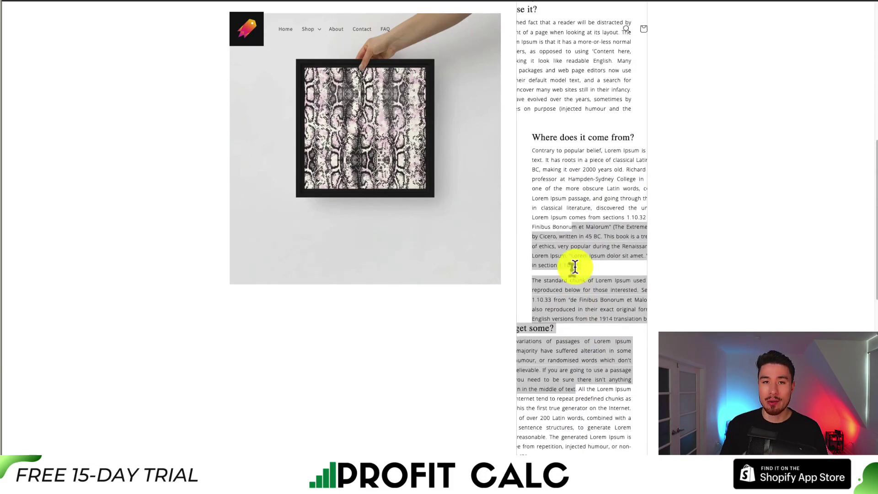
scroll(575, 267, up, 3)
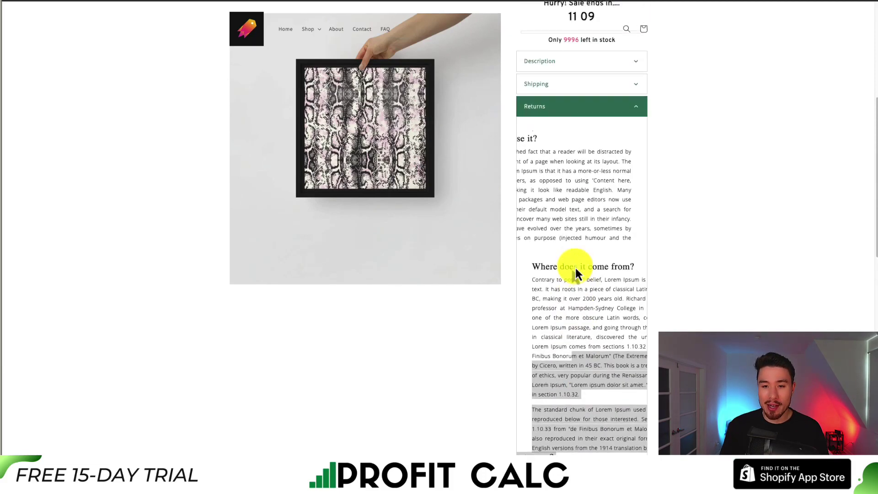
- Collapse Returns, toggle Shipping open and closed, and expand the Description accordion
click(566, 109)
click(580, 87)
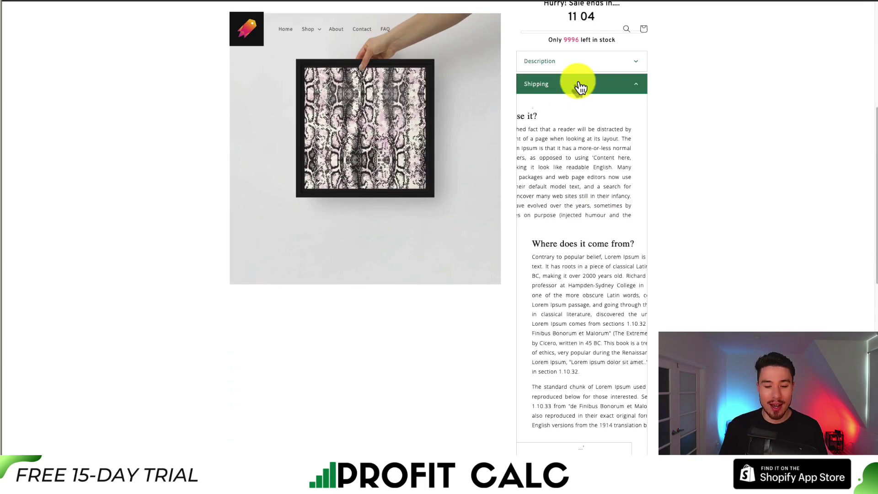
click(579, 85)
click(533, 65)
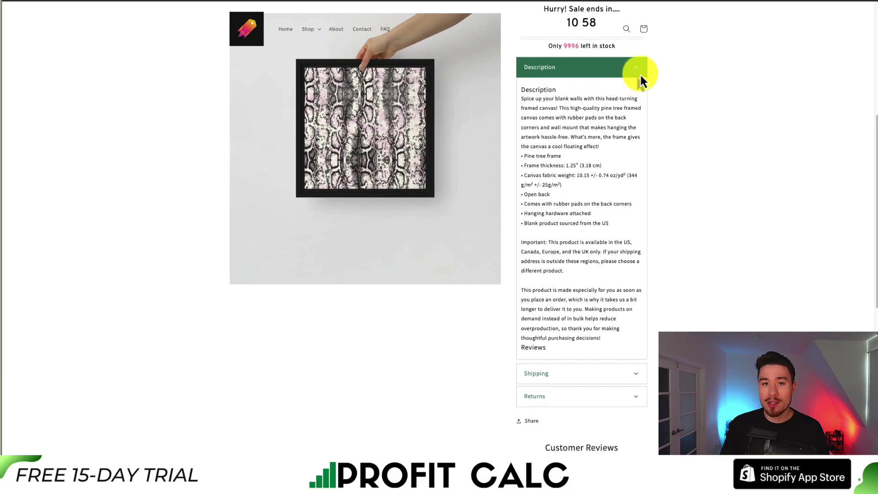
scroll(641, 77, up, 6)
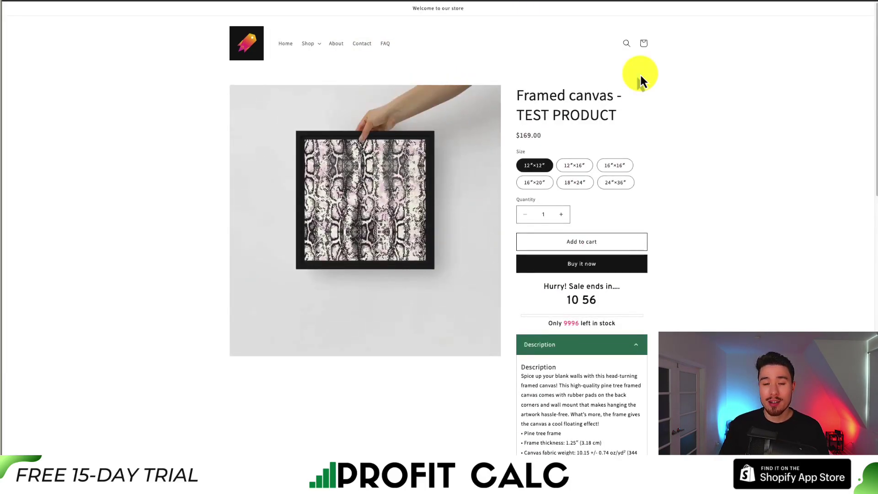
scroll(661, 186, down, 1)
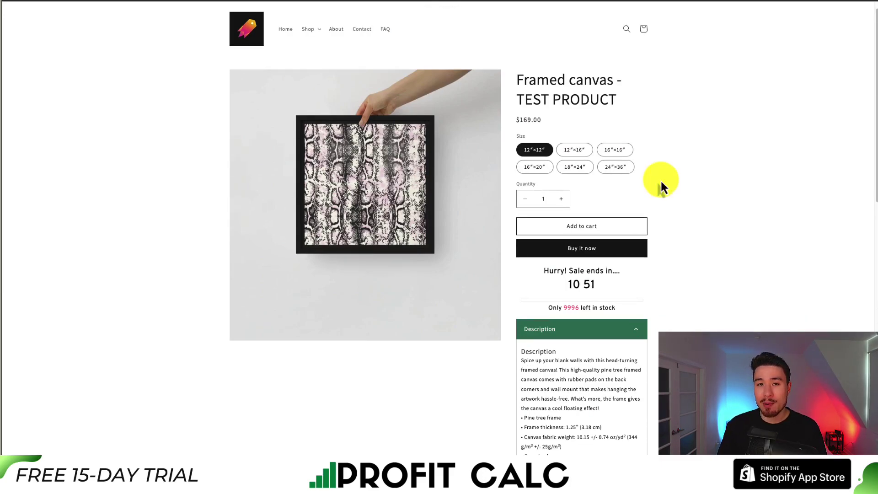
scroll(662, 185, up, 1)
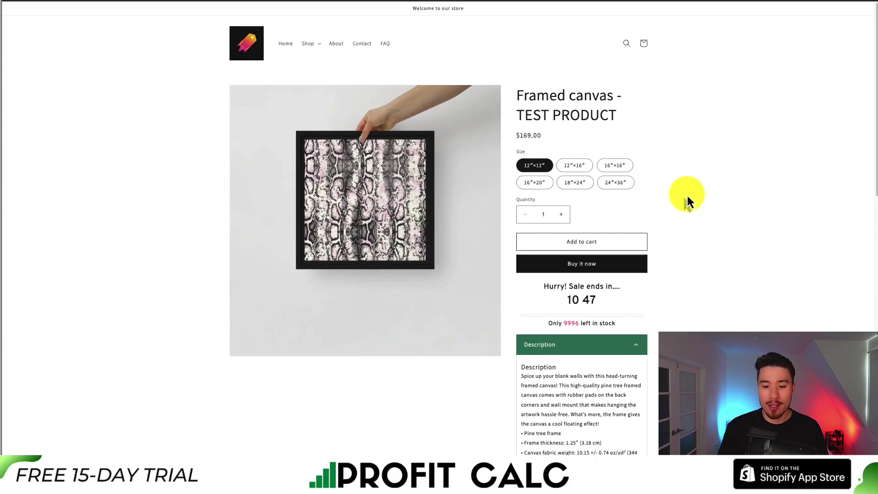
scroll(687, 197, down, 10)
scroll(677, 192, up, 10)
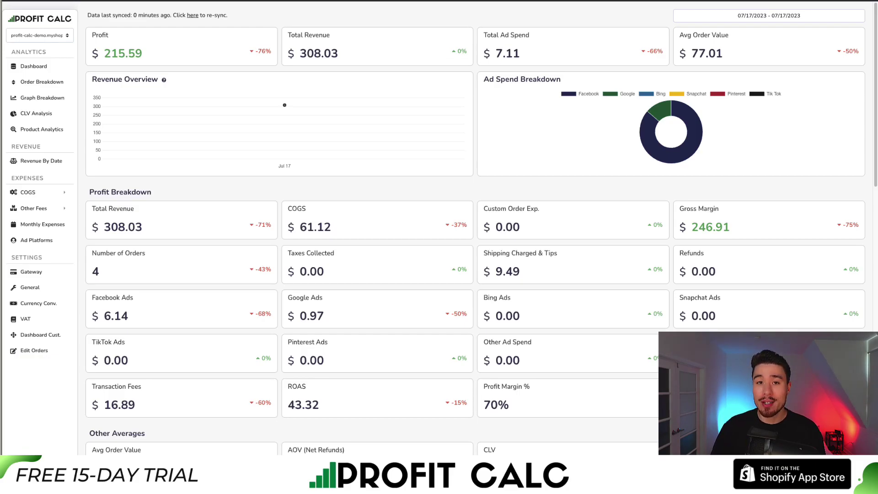
- Set the Profit Calc date range to 07/11–07/17/2023 and scroll the Profit Breakdown cards
click(808, 19)
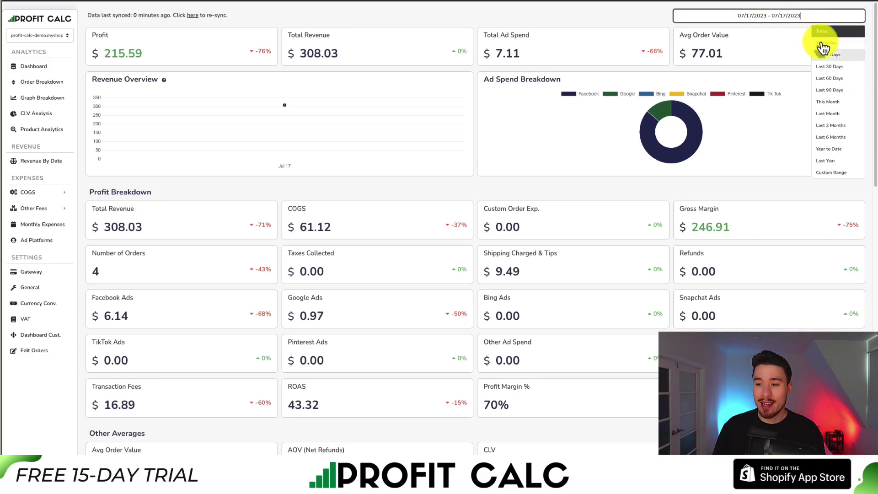
click(822, 43)
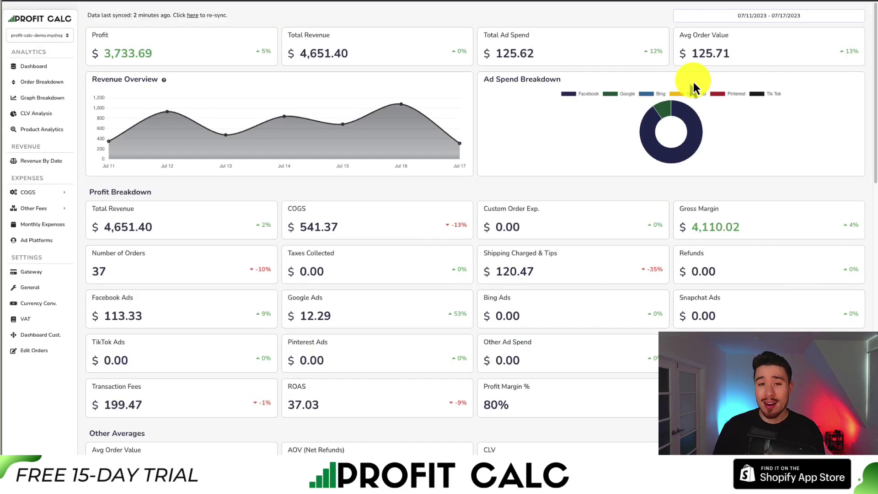
scroll(874, 84, down, 1)
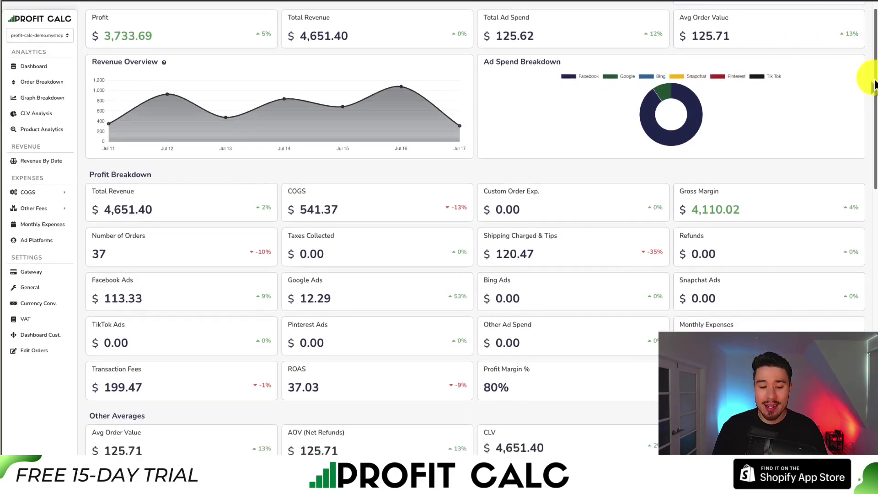
mouse_move(874, 84)
mouse_down()
mouse_move(874, 274)
mouse_move(873, 72)
mouse_up()
scroll(721, 141, up, 1)
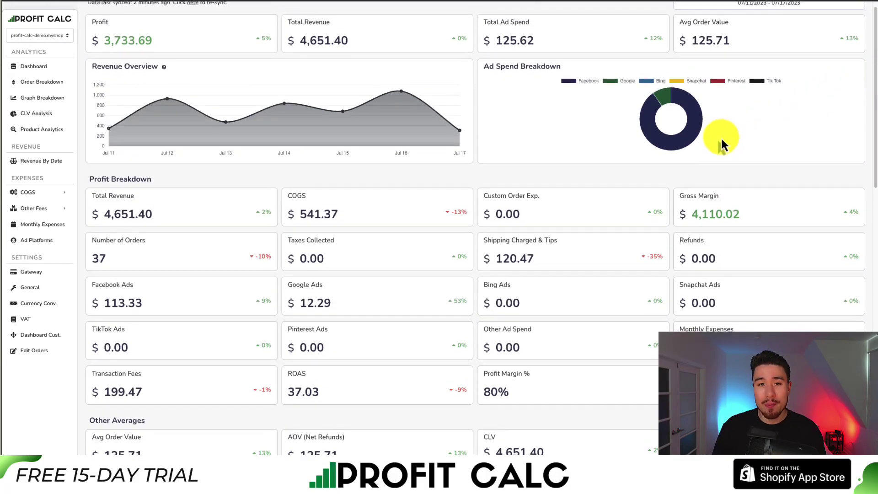